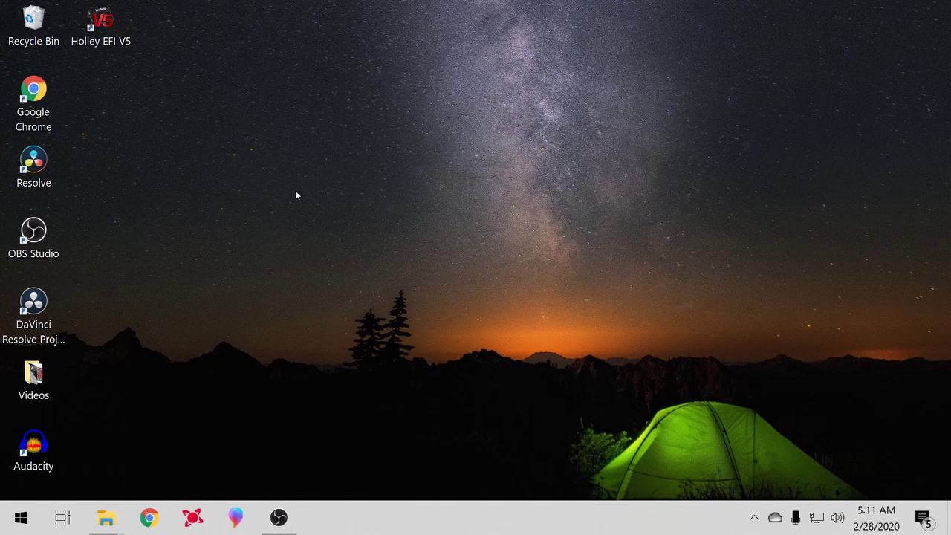
- Launch Holley EFI V5 and open the BoDyalTune.hefi tune file
double_click(102, 26)
left_click(364, 383)
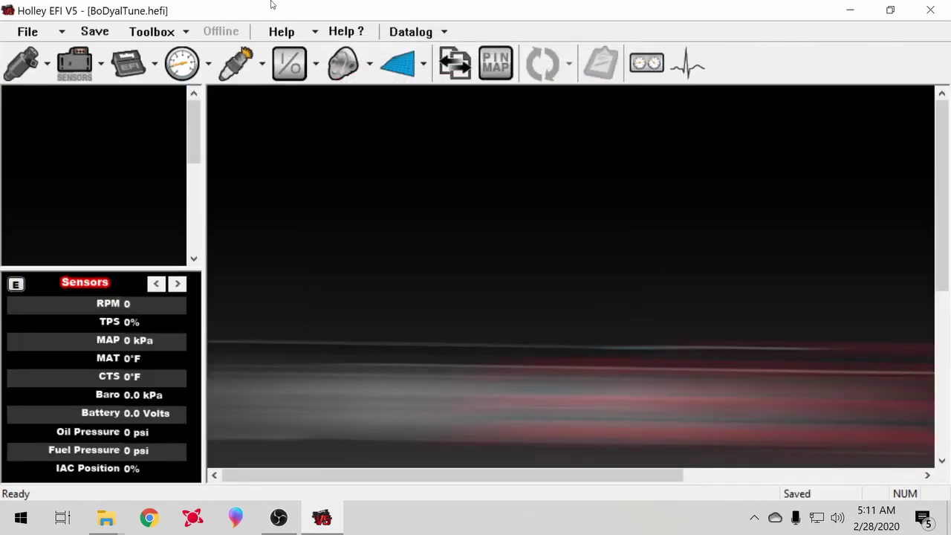
- Show the Oil pressure page of System Parameters' Sensor Scaling/Warnings, with its 0–130 scale
left_click(133, 76)
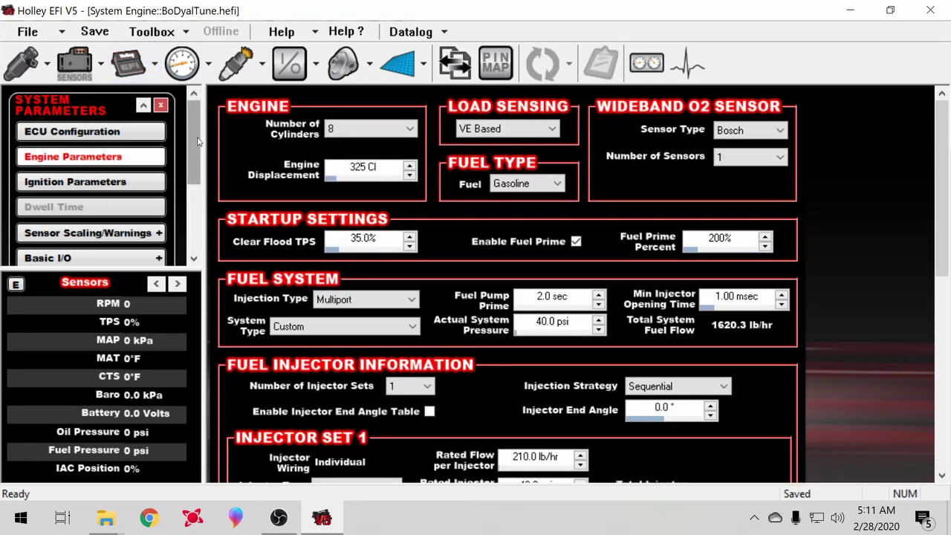
scroll(199, 143, "down", 1)
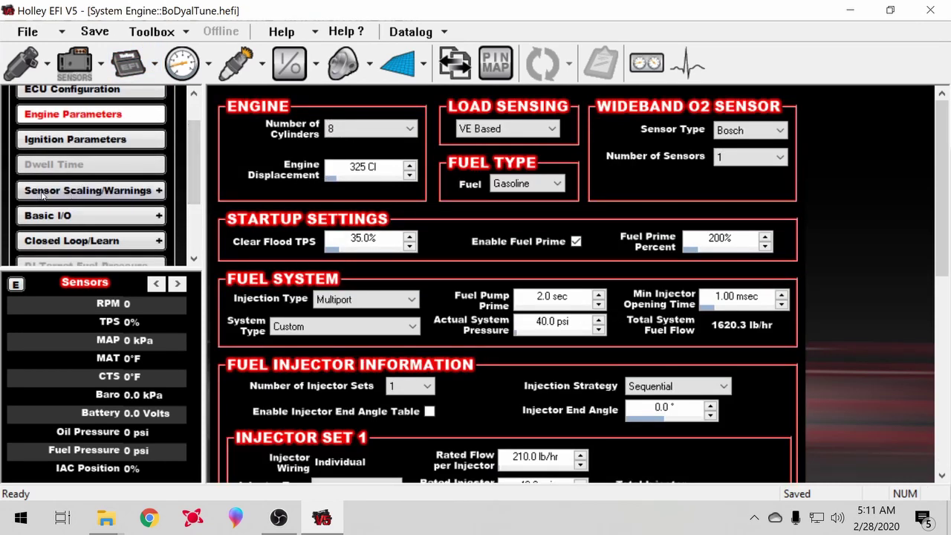
left_click(132, 195)
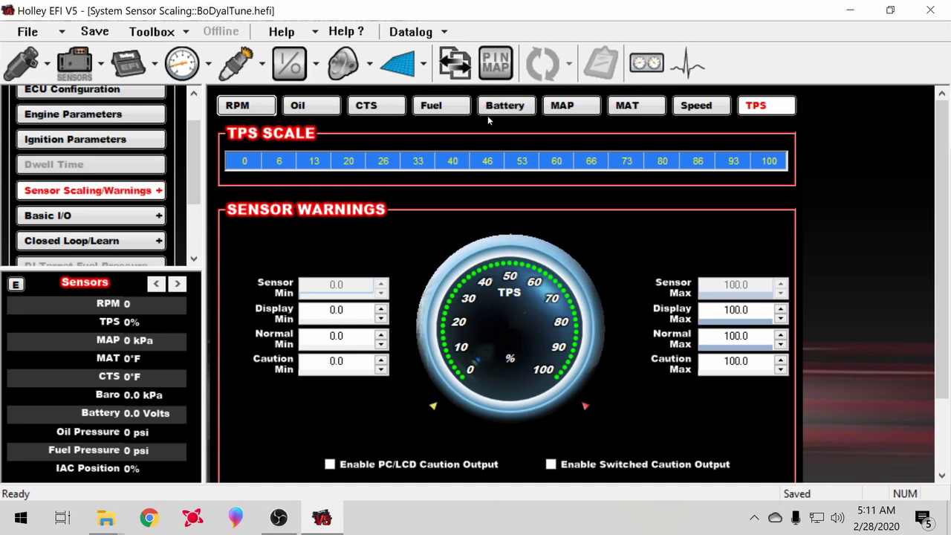
left_click(326, 107)
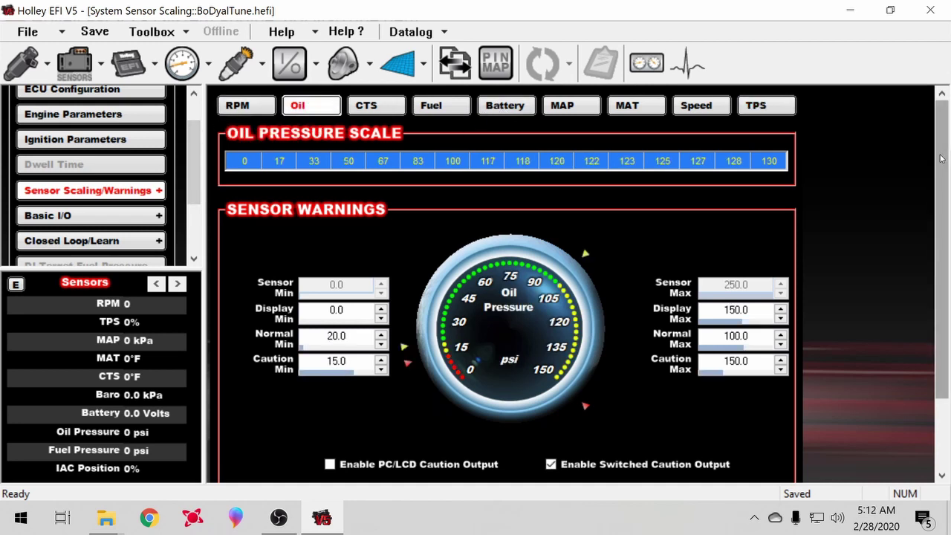
- Review oil warnings: normal 20–100 psi, caution 15/150 psi, switched caution output enabled
left_click_drag(944, 157, 938, 205)
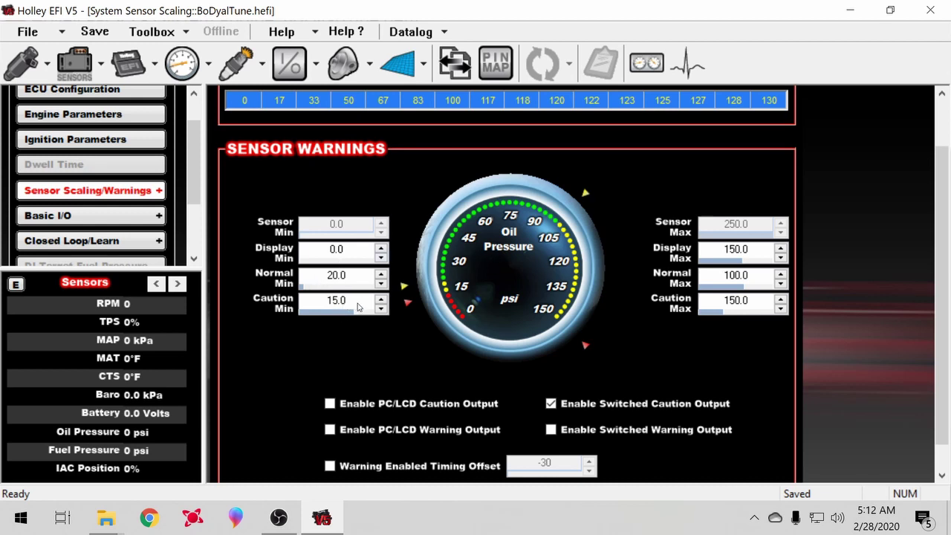
scroll(358, 307, "down", 1)
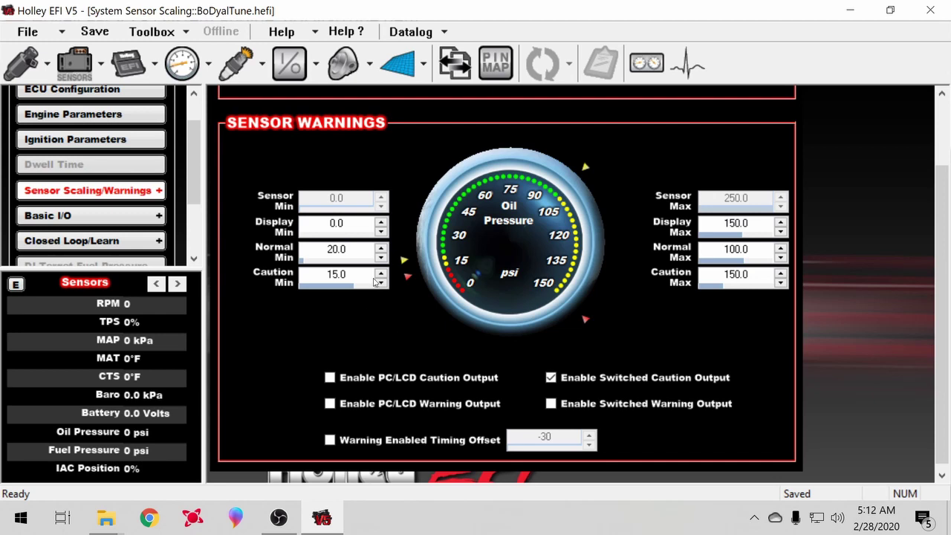
scroll(375, 282, "up", 1)
scroll(376, 282, "up", 5)
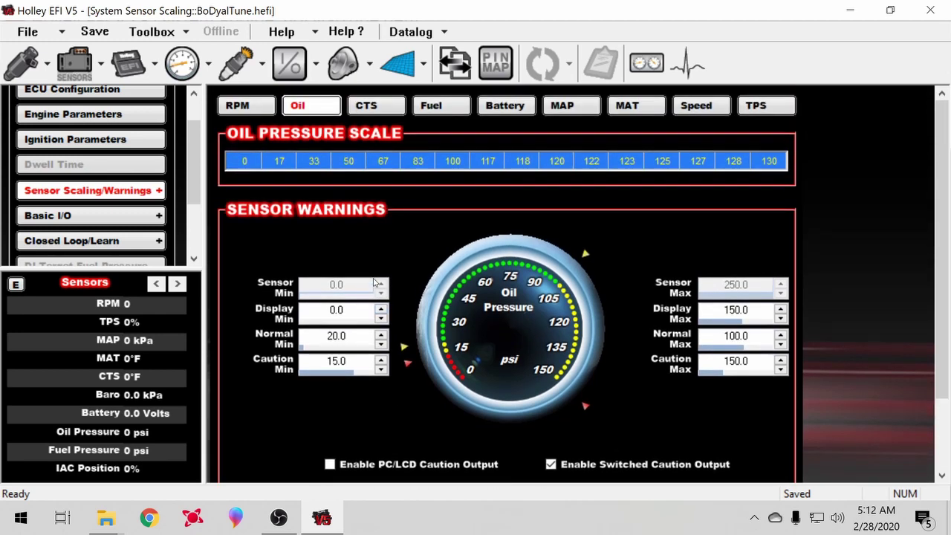
- Review the fuel pressure sensor warning settings
left_click(459, 105)
scroll(416, 186, "down", 6)
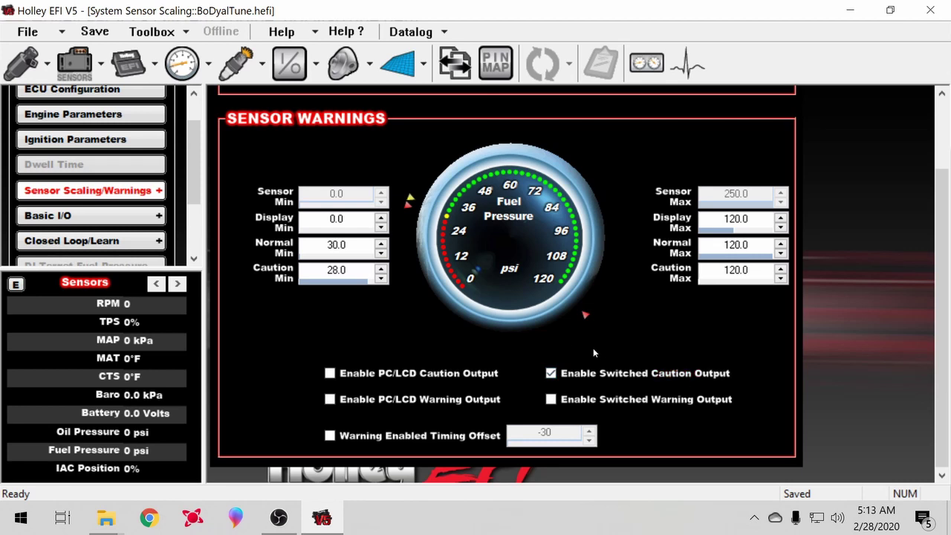
scroll(593, 353, "up", 3)
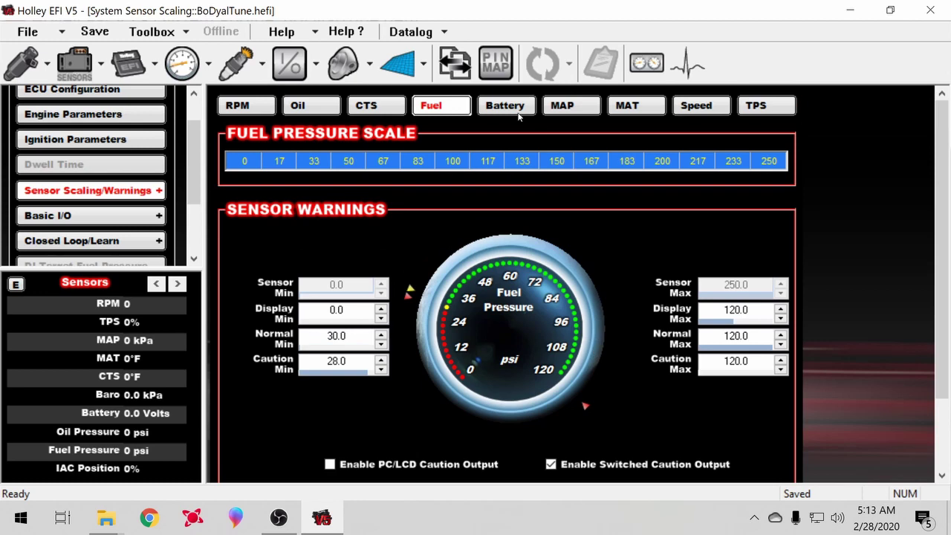
- Check battery warnings: normal 11.7–16 V, caution 10/16, switched caution output enabled
left_click(518, 111)
scroll(433, 238, "down", 3)
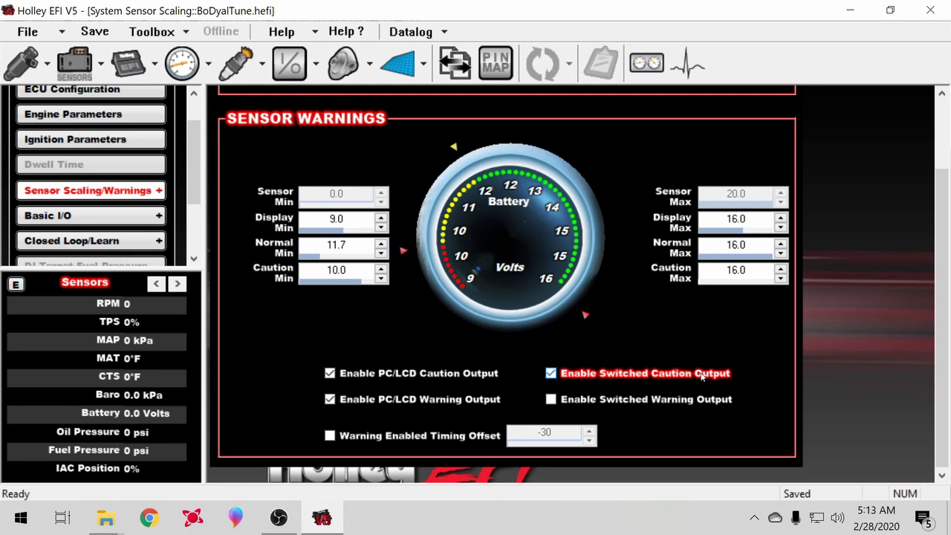
scroll(701, 376, "up", 1)
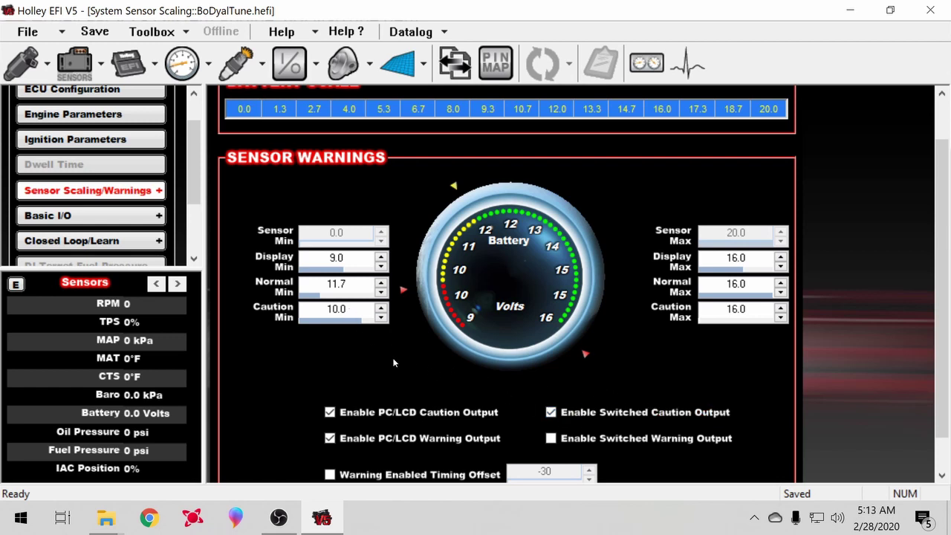
scroll(389, 358, "up", 1)
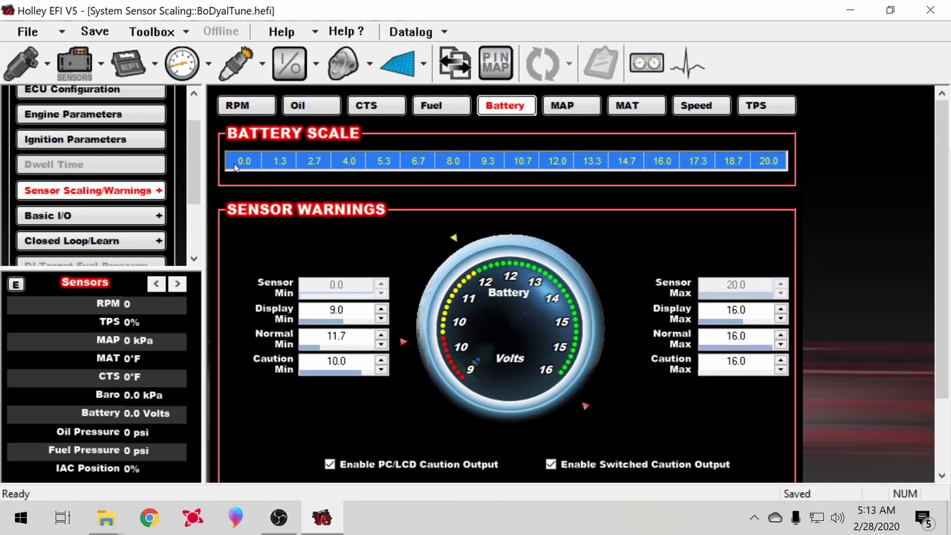
scroll(148, 163, "up", 2)
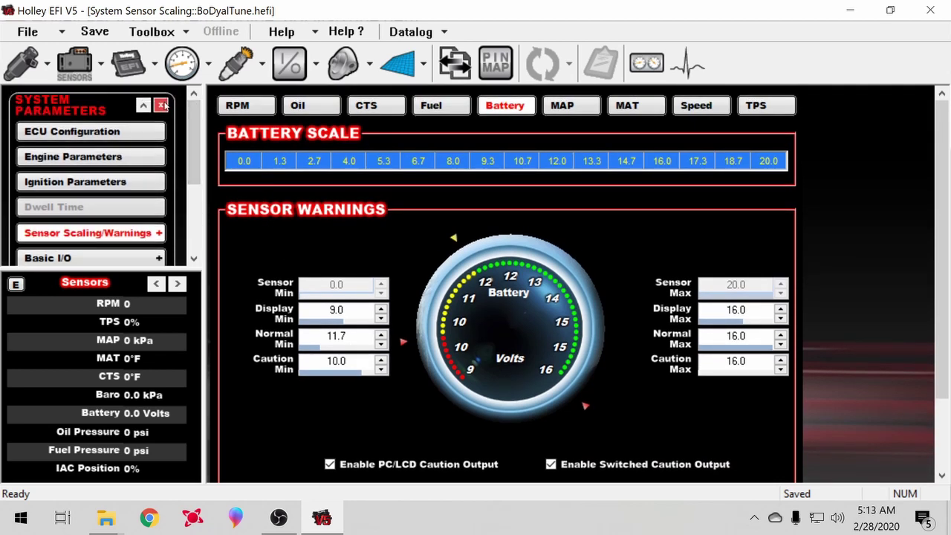
- Close System Parameters and set the Boost Setup Switched Trigger safety source to Caution Output
left_click(162, 106)
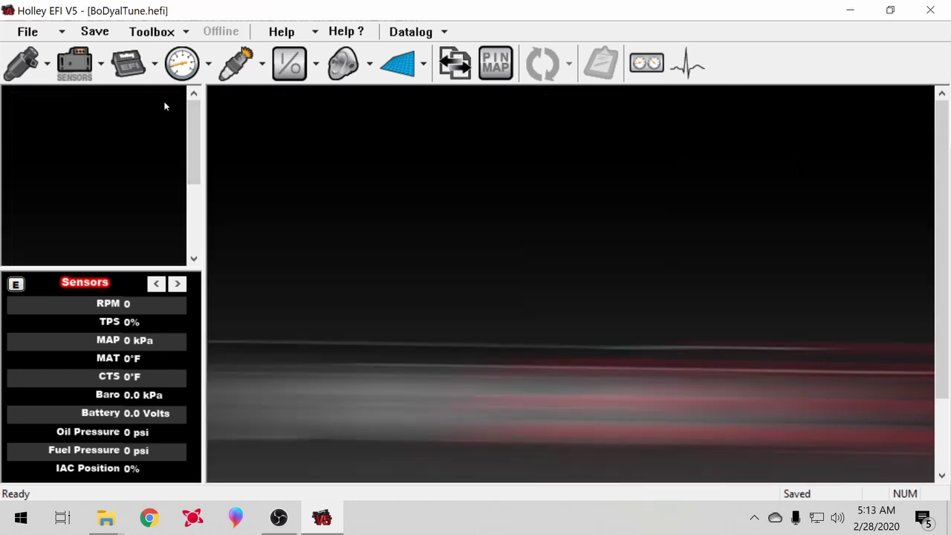
left_click(343, 65)
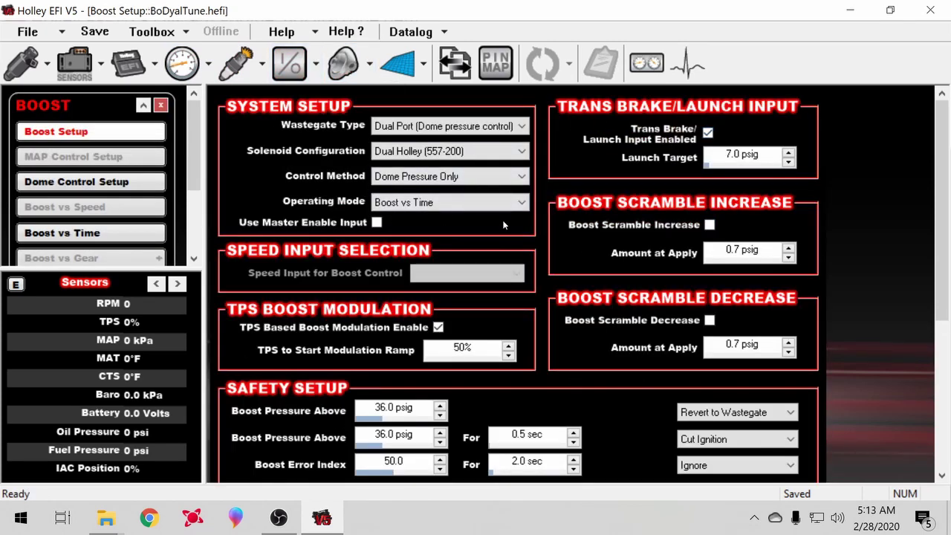
scroll(572, 238, "down", 3)
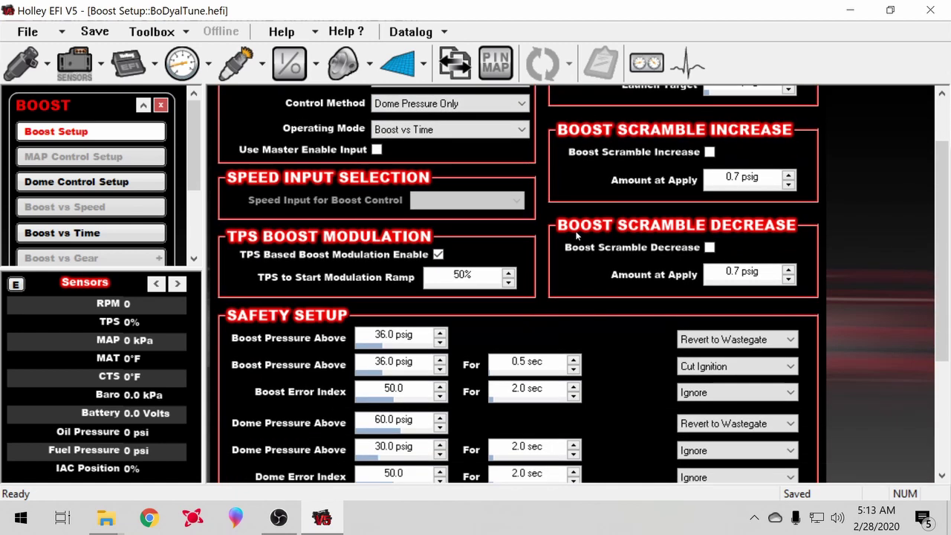
scroll(577, 236, "down", 3)
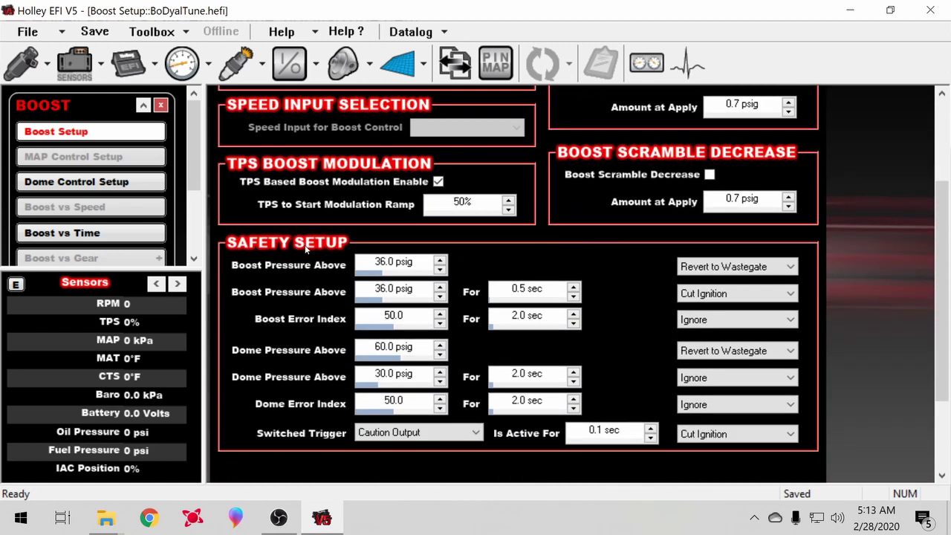
scroll(446, 289, "down", 2)
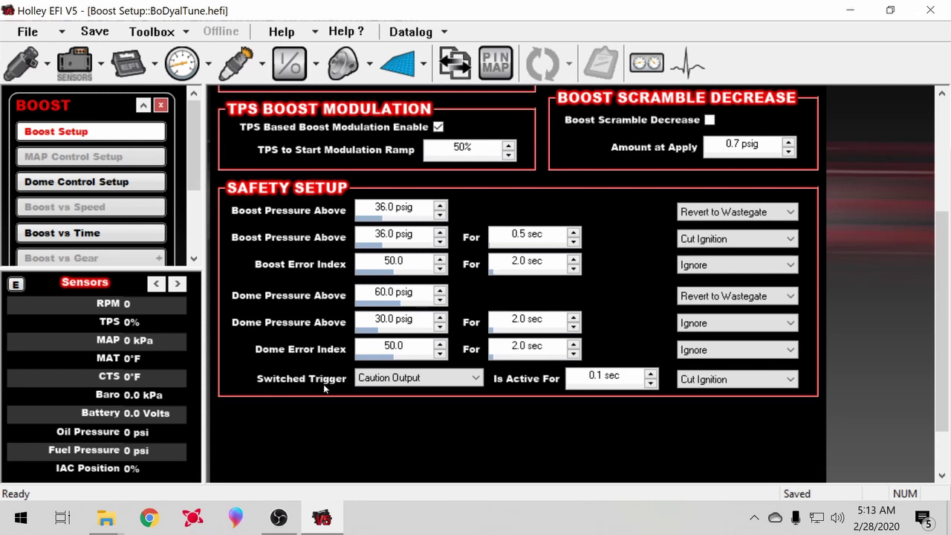
left_click(435, 378)
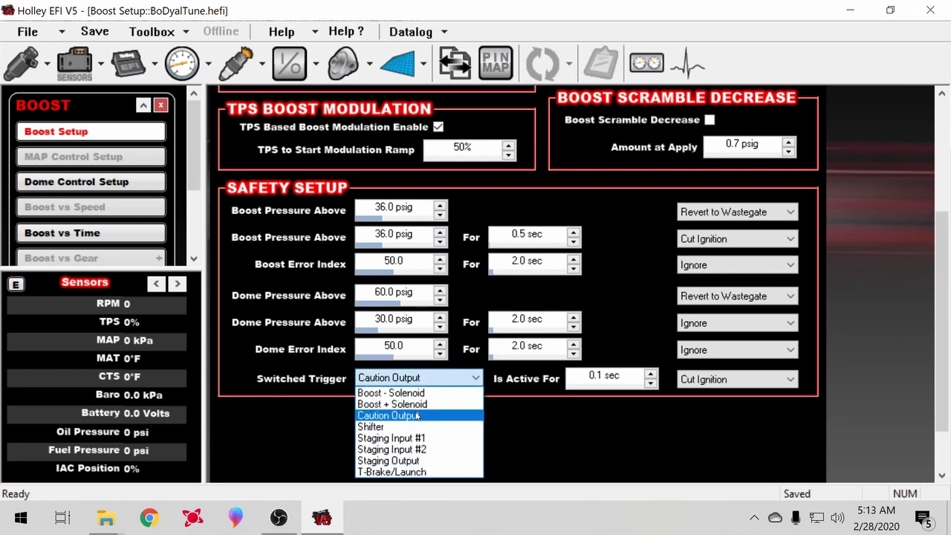
left_click(413, 416)
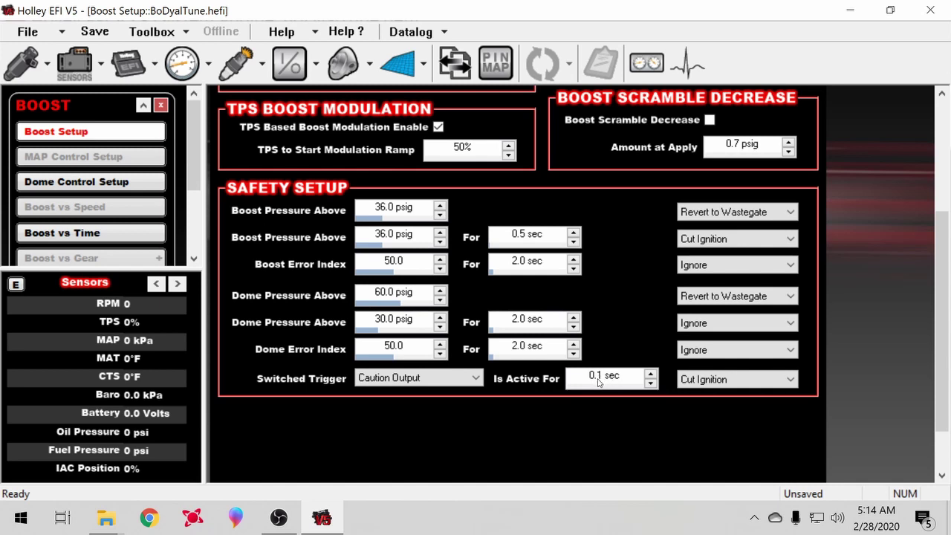
- Set the Switched Trigger safety action to Cut Ignition
left_click(708, 381)
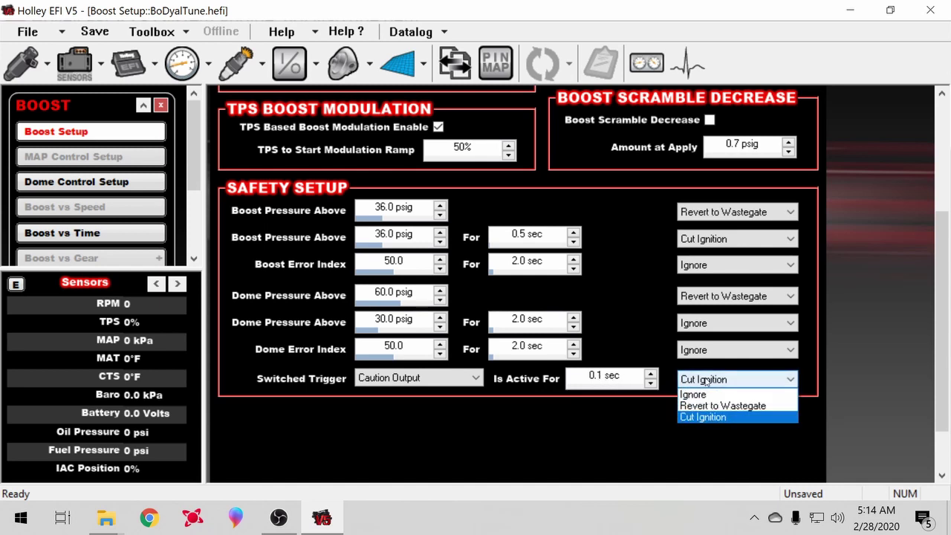
left_click(714, 419)
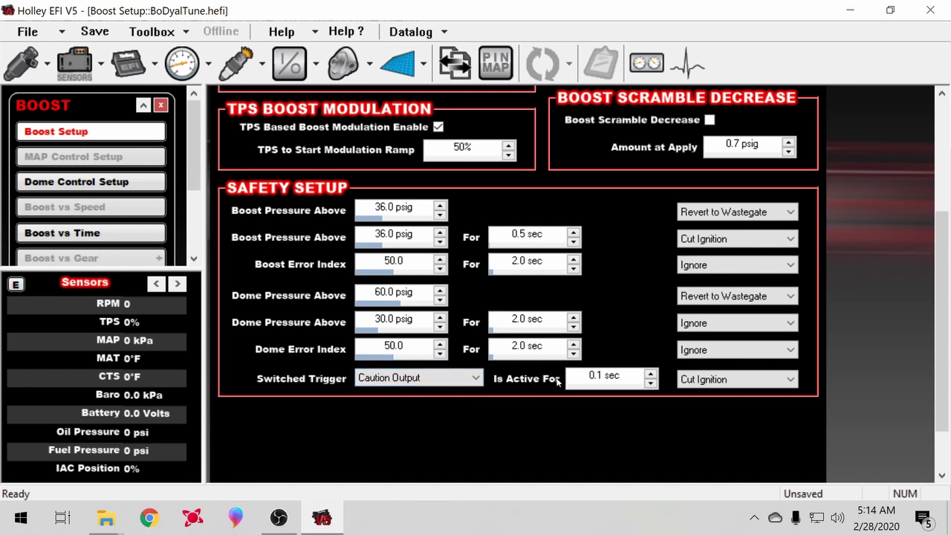
scroll(558, 381, "up", 1)
scroll(558, 381, "down", 2)
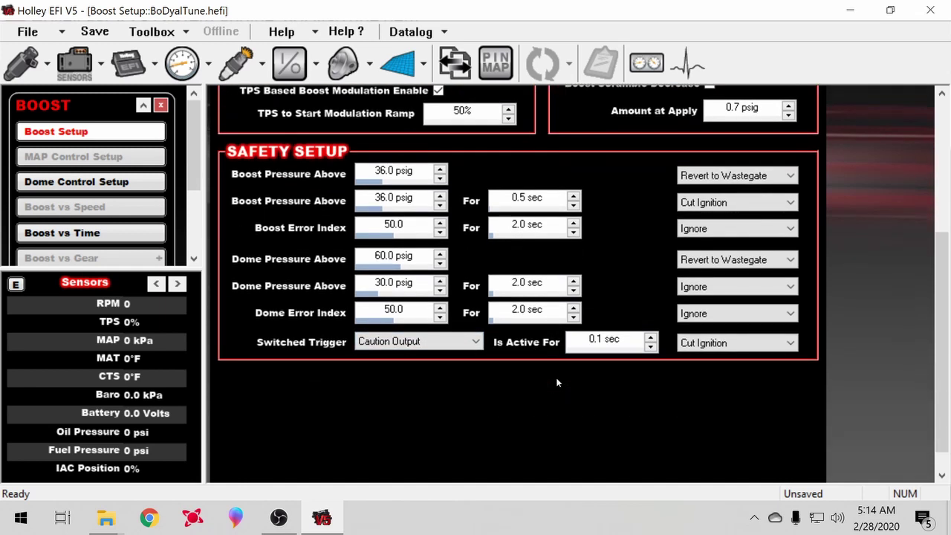
scroll(558, 382, "up", 2)
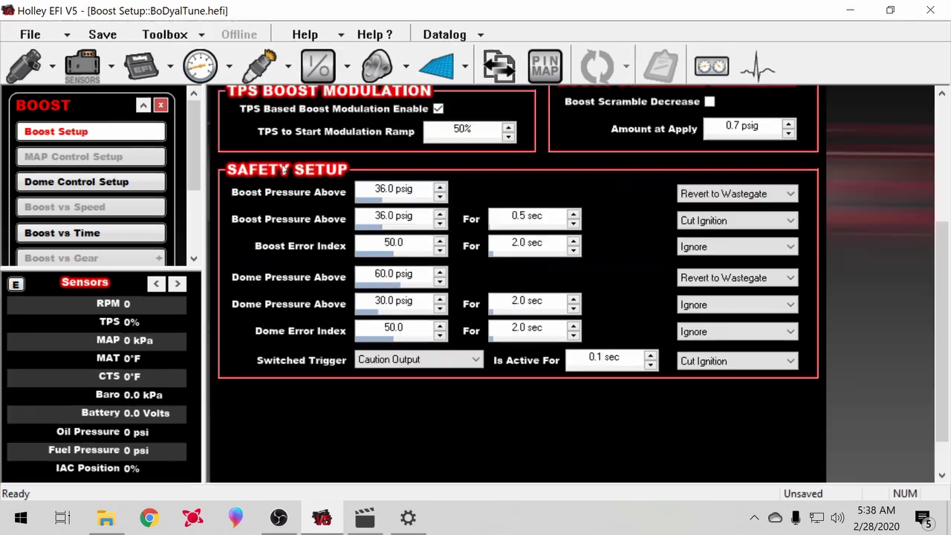
scroll(282, 170, "up", 3)
scroll(282, 169, "up", 3)
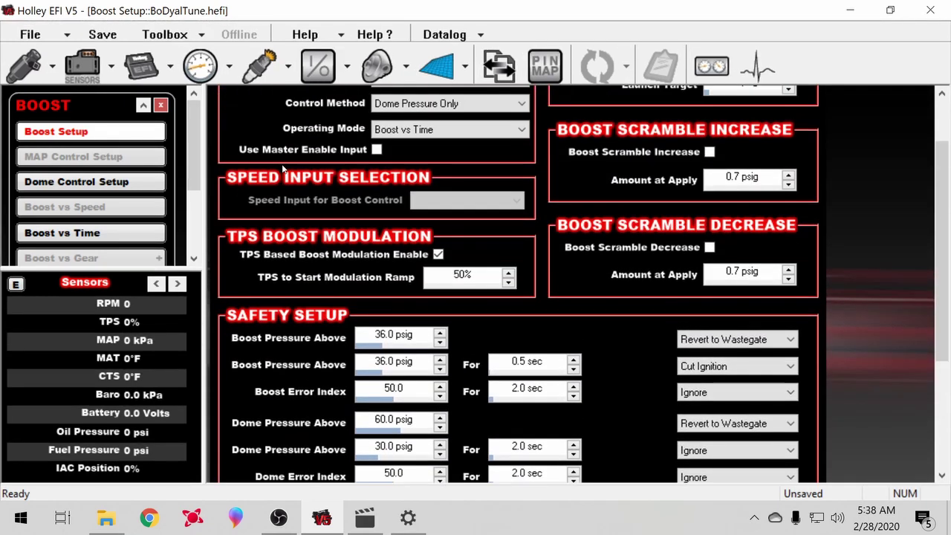
scroll(283, 169, "up", 3)
scroll(283, 169, "down", 3)
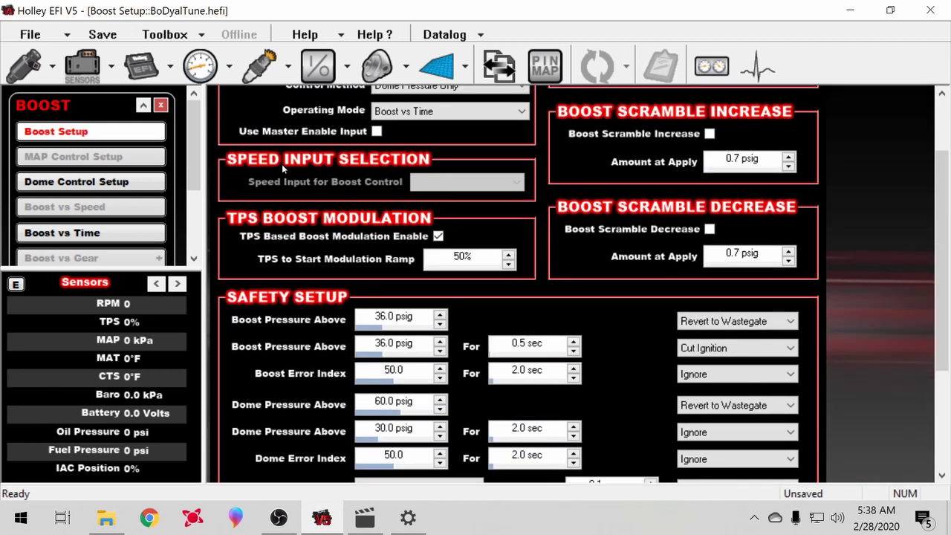
scroll(283, 170, "up", 3)
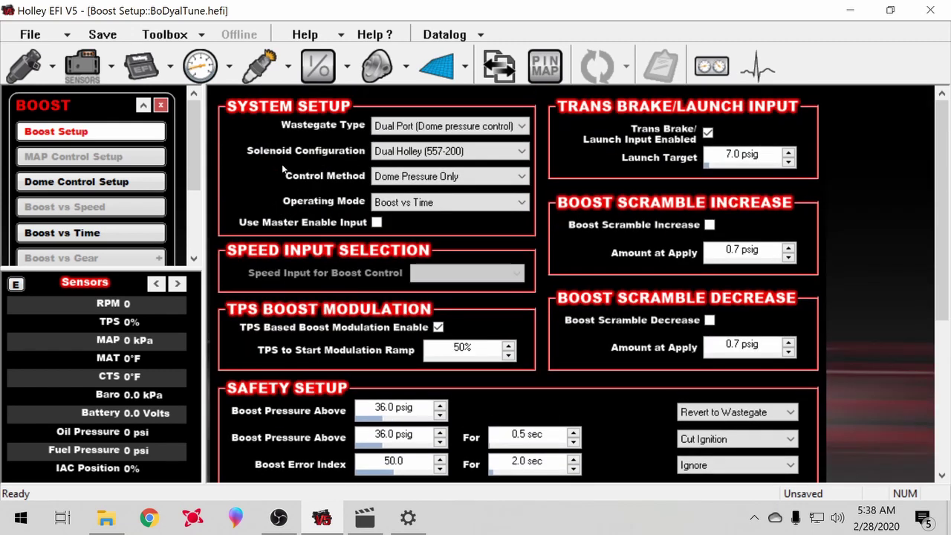
left_click(161, 105)
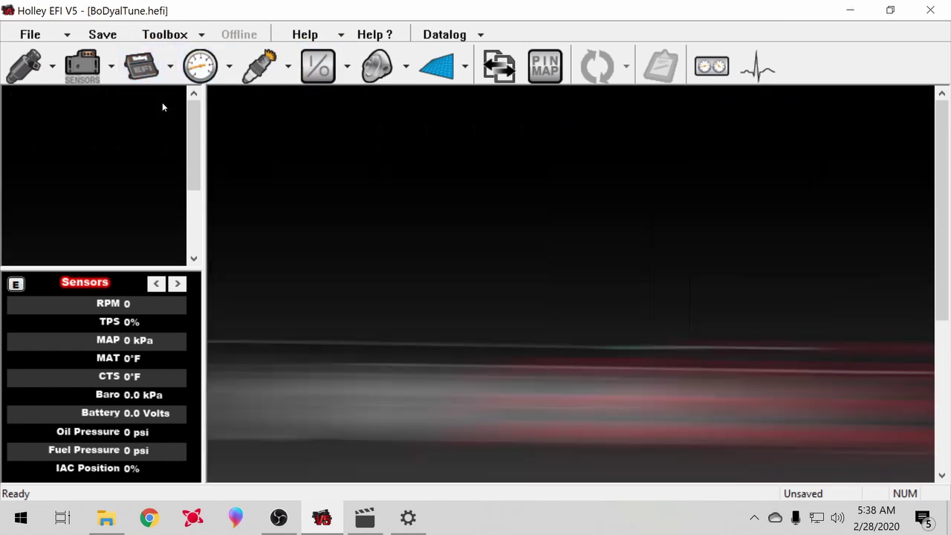
left_click(377, 67)
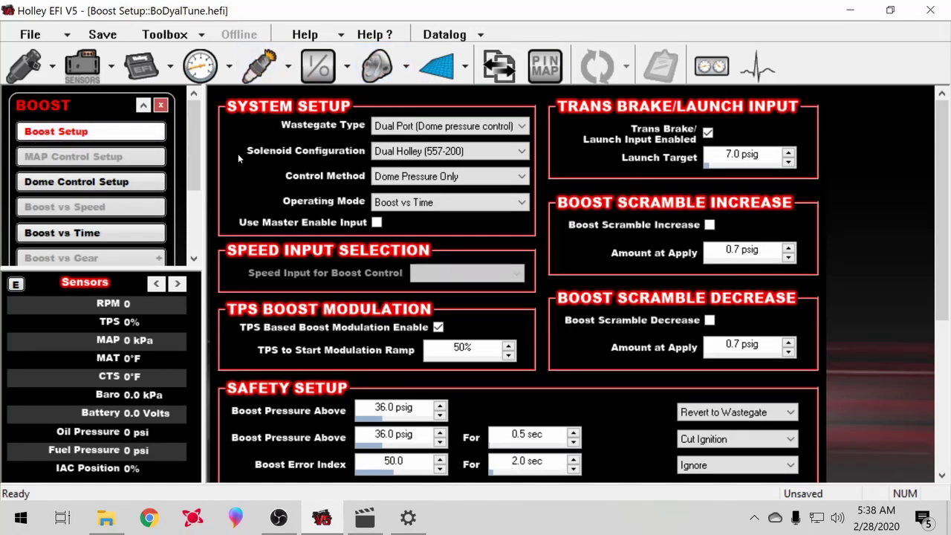
scroll(383, 182, "down", 3)
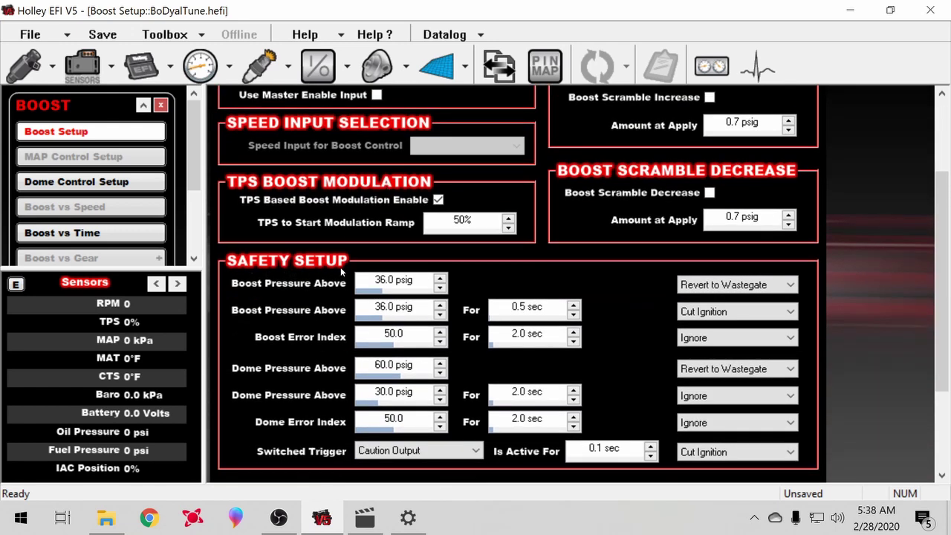
scroll(341, 272, "down", 1)
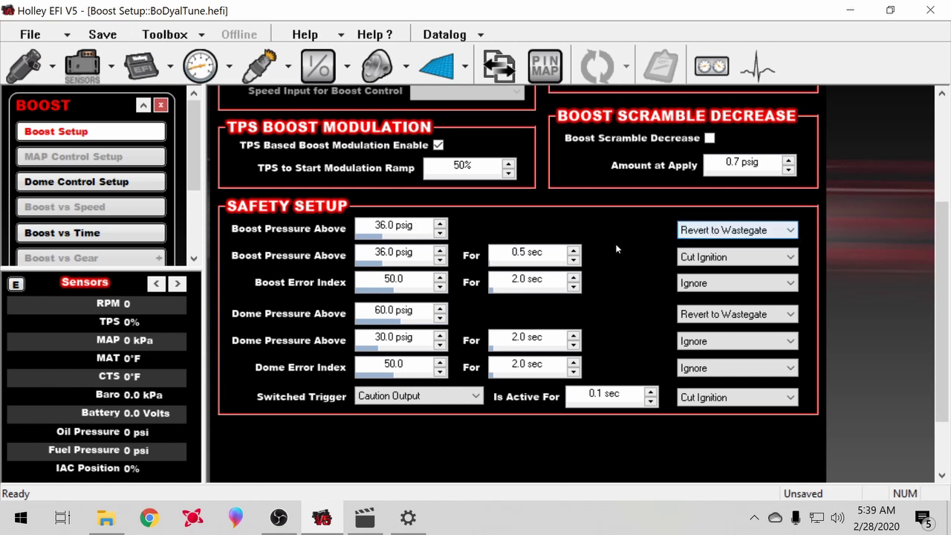
scroll(617, 249, "up", 3)
scroll(616, 249, "up", 2)
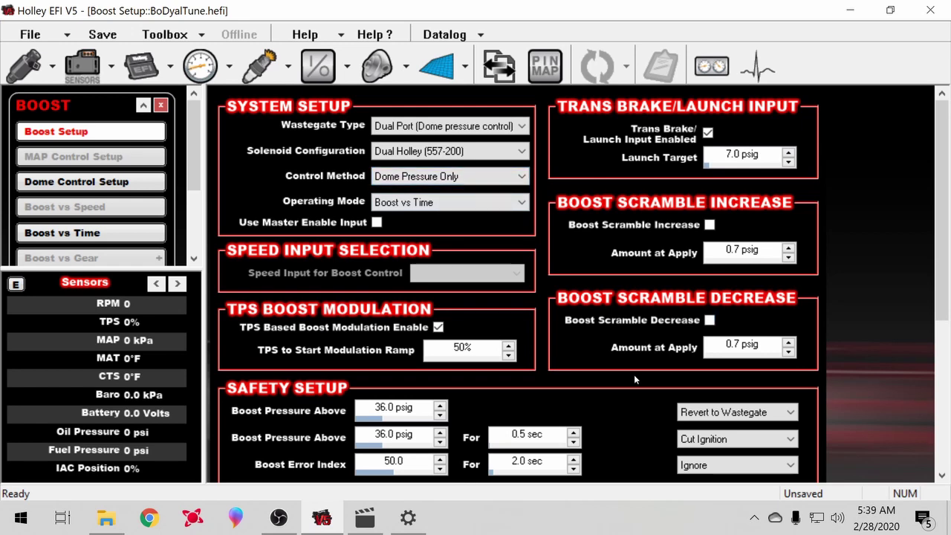
scroll(634, 379, "down", 2)
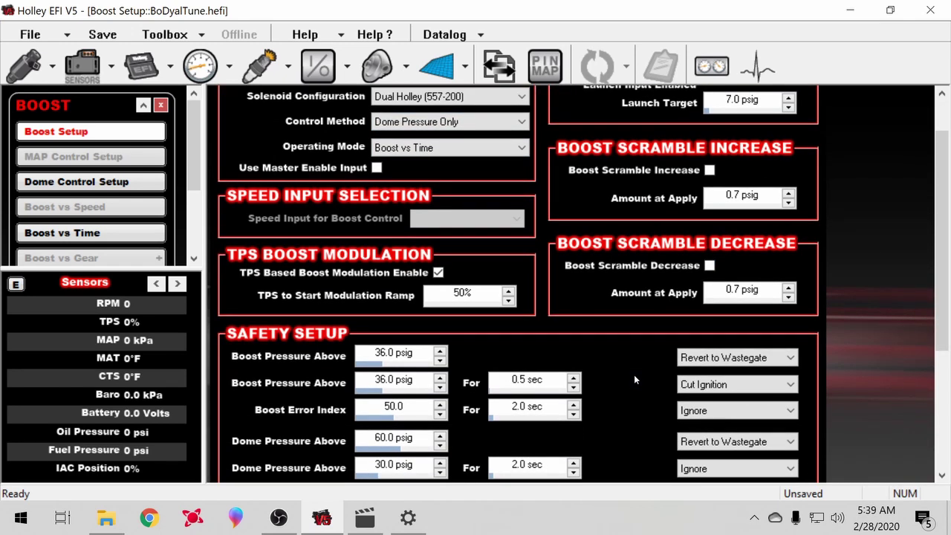
scroll(634, 380, "down", 2)
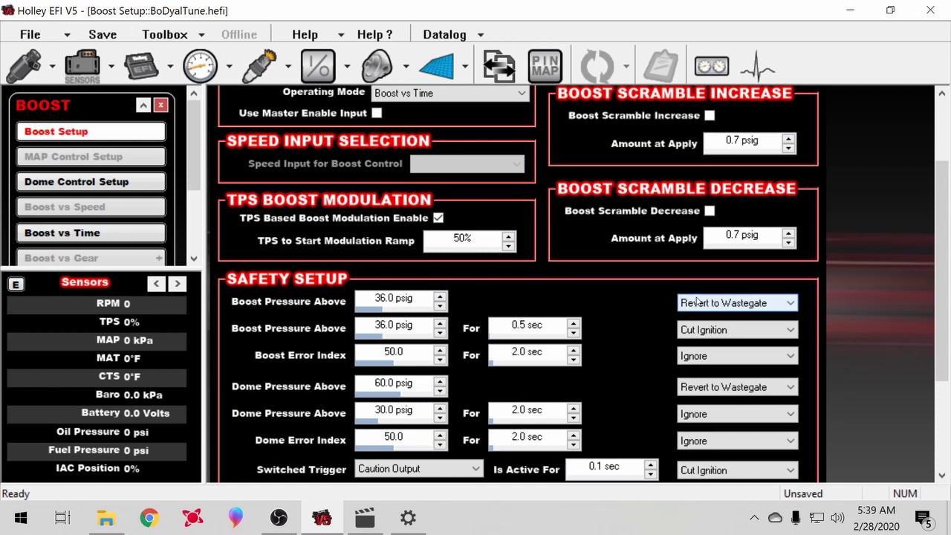
scroll(623, 335, "down", 1)
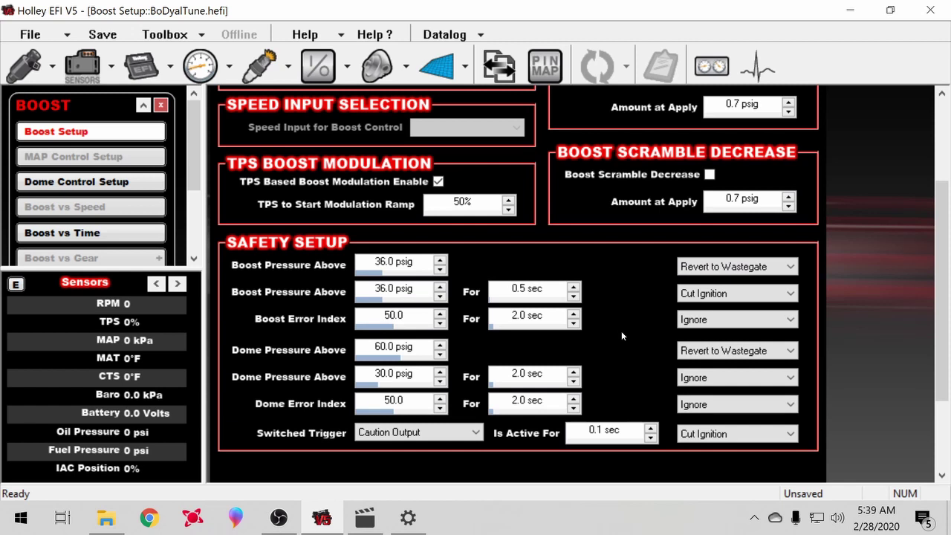
scroll(622, 335, "down", 1)
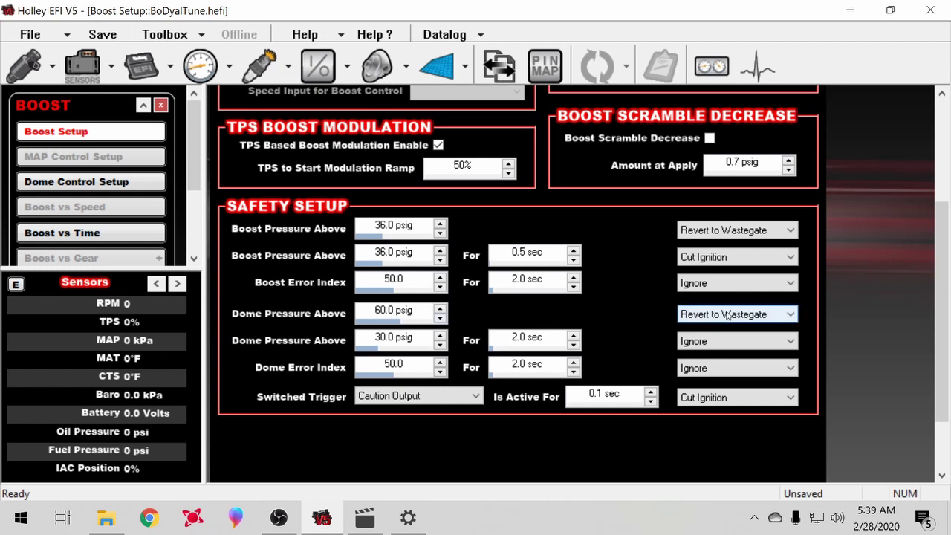
- Keep Revert to Wastegate as the action for the 36.0 psig boost safety
left_click(764, 230)
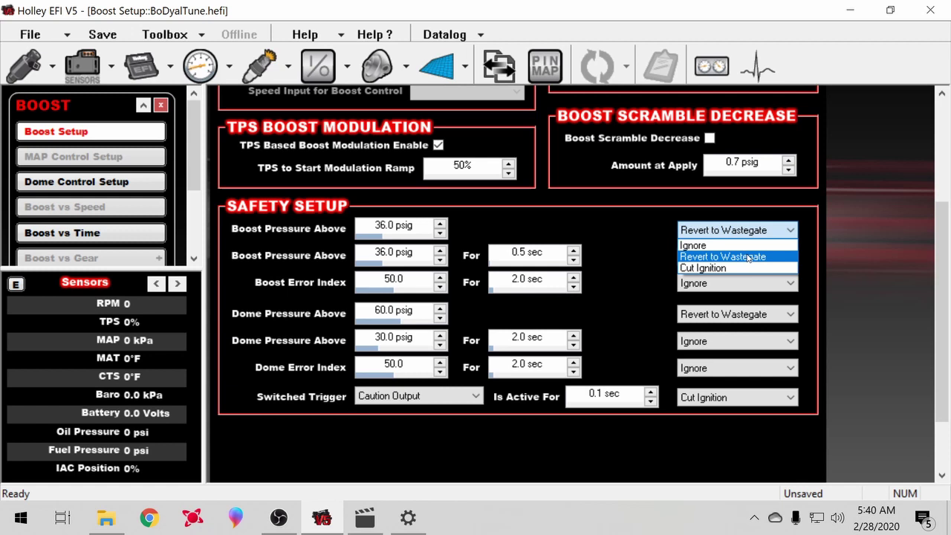
left_click(748, 257)
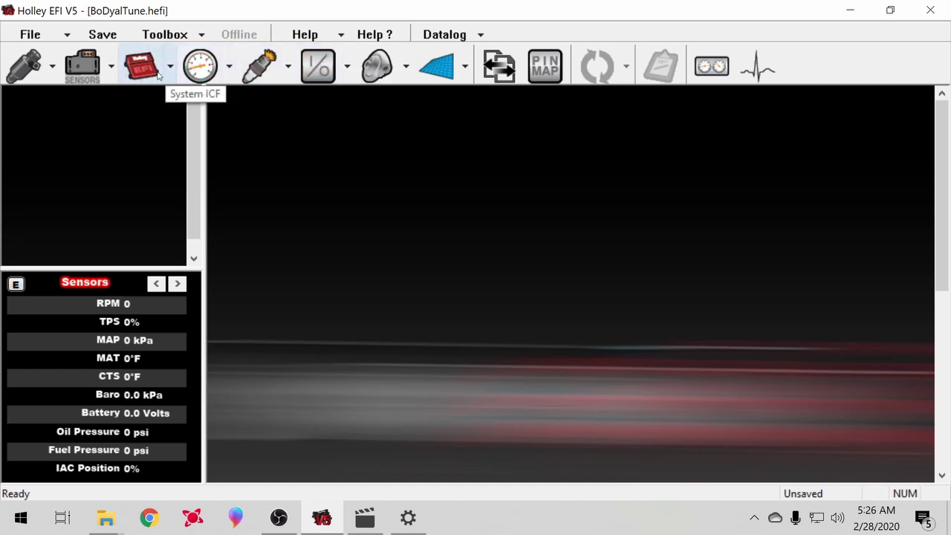
- In Advanced 1D Table #2 (Fuel DC Safety), set −20.0° timing at 93.3% and 100% duty
left_click(440, 66)
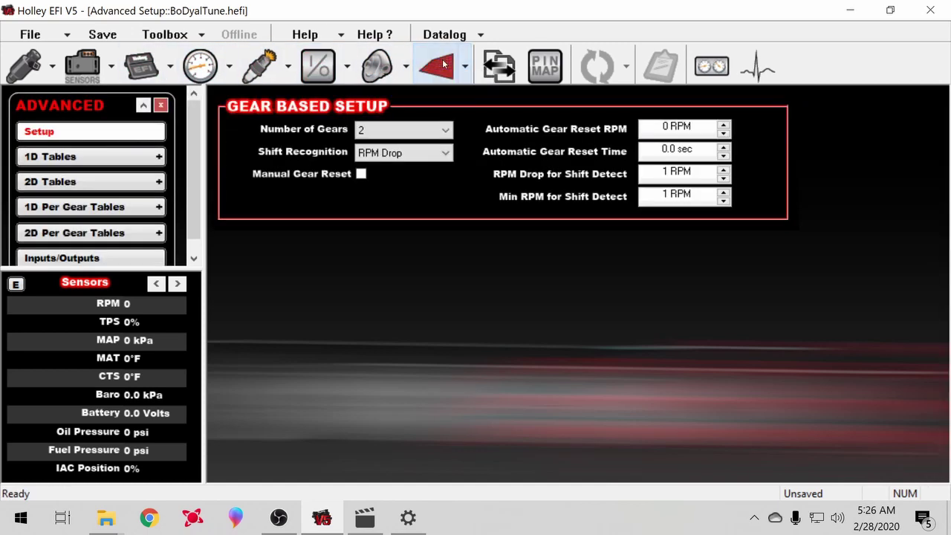
left_click(116, 161)
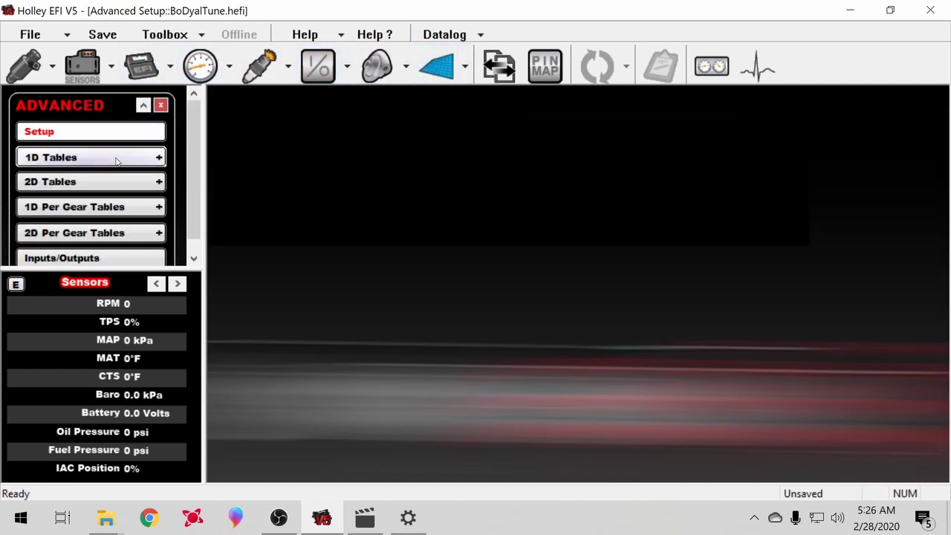
left_click(329, 106)
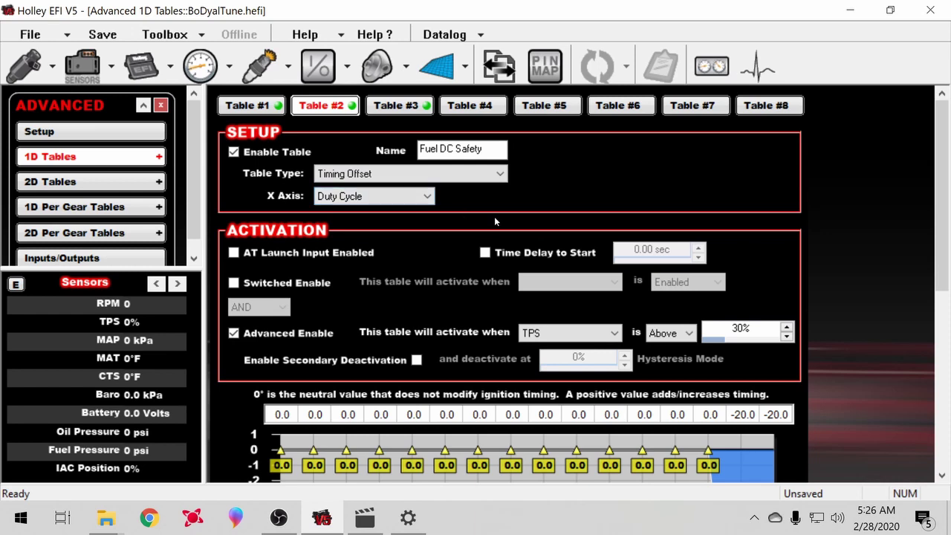
scroll(495, 219, "down", 1)
scroll(495, 220, "down", 10)
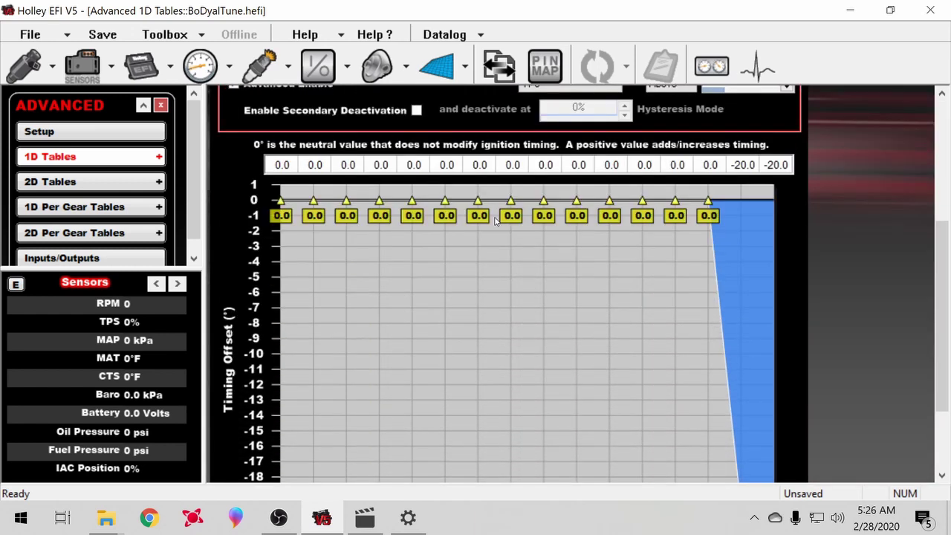
scroll(496, 221, "down", 5)
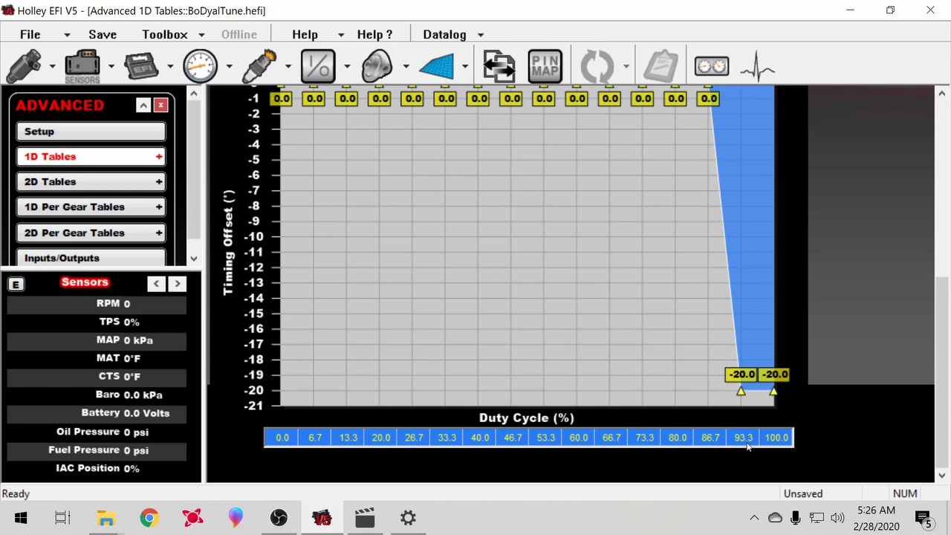
scroll(748, 446, "up", 1)
scroll(748, 446, "up", 3)
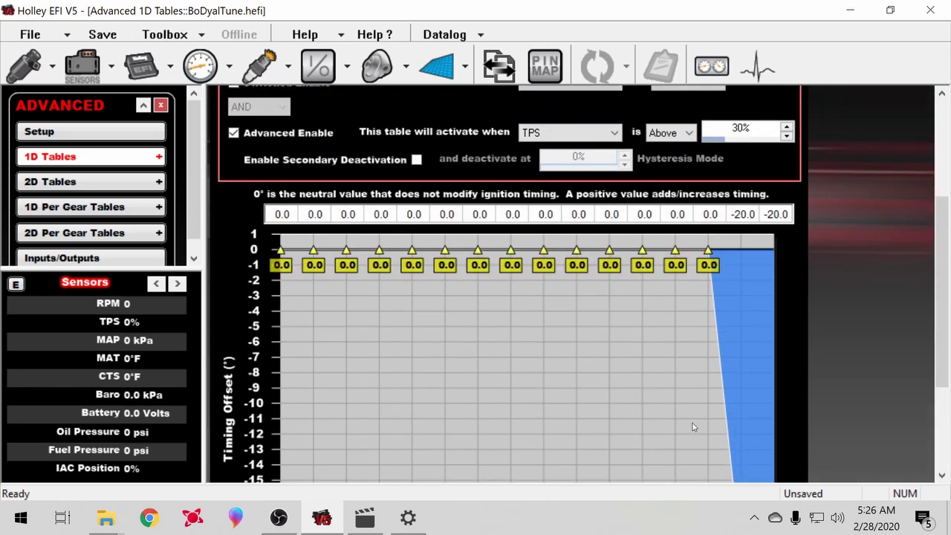
- Close Advanced and open the Closed Loop/Learn page in System Parameters
left_click(159, 106)
left_click(141, 65)
scroll(126, 205, "down", 2)
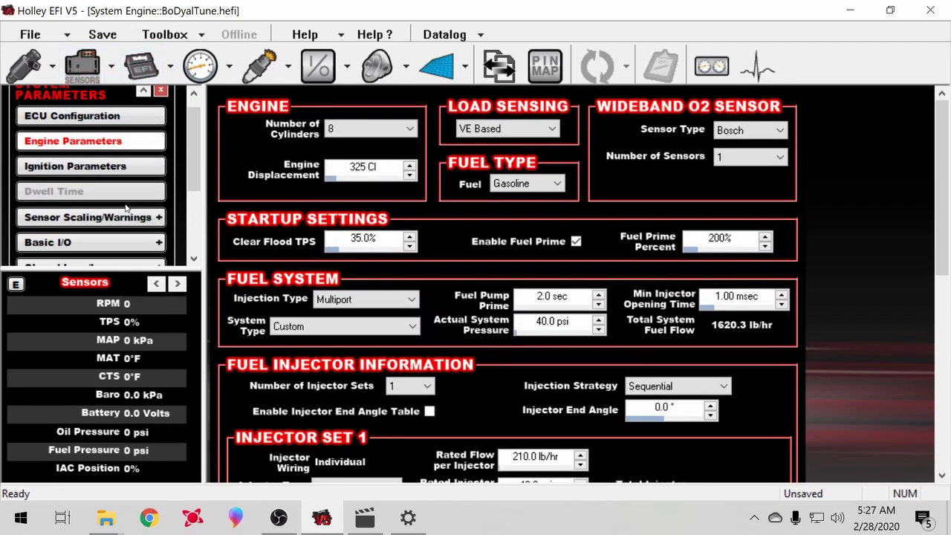
scroll(124, 210, "down", 1)
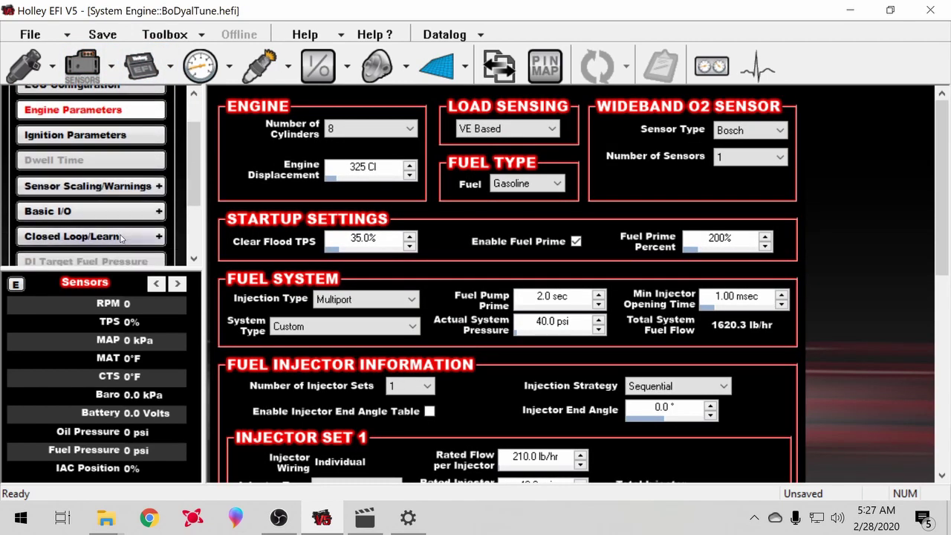
left_click(104, 236)
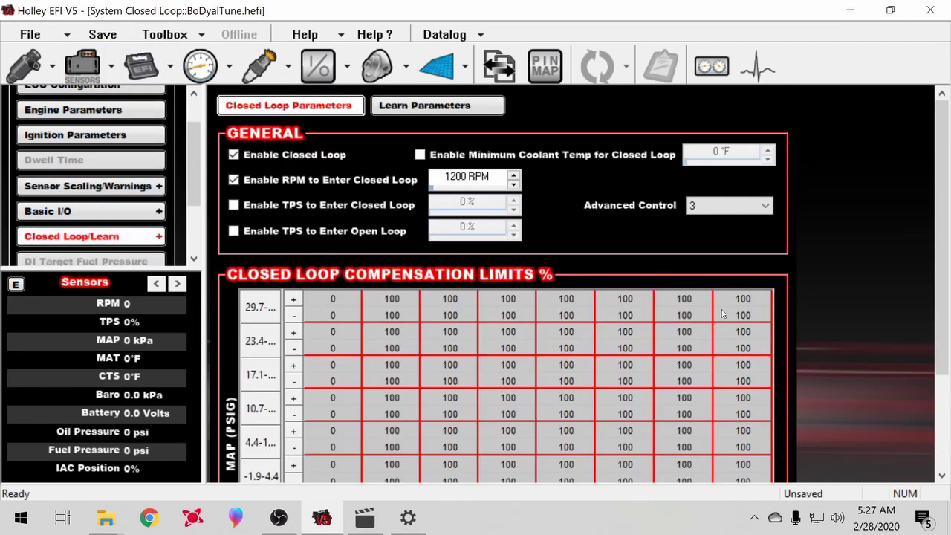
- Review the closed loop parameters and compensation limits, then close System Parameters
scroll(592, 318, "down", 2)
scroll(592, 318, "down", 1)
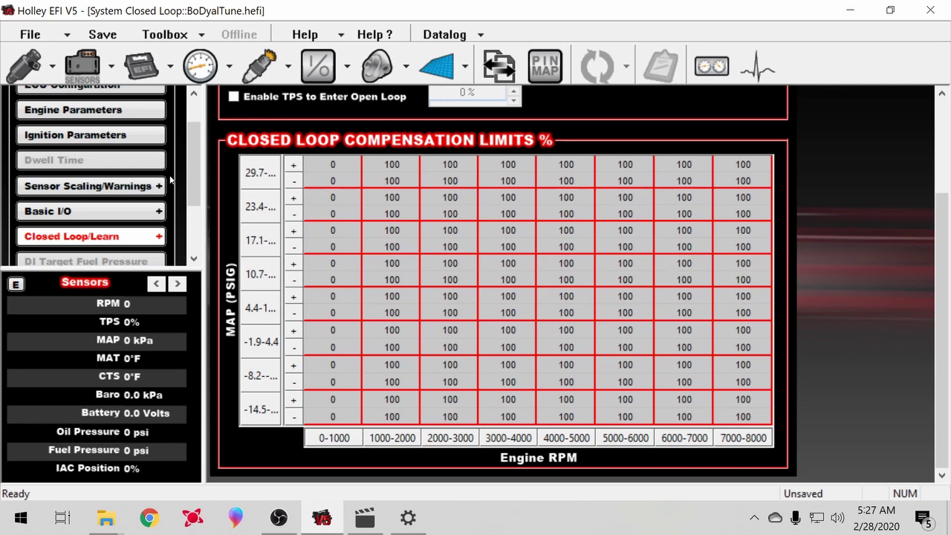
scroll(660, 277, "up", 4)
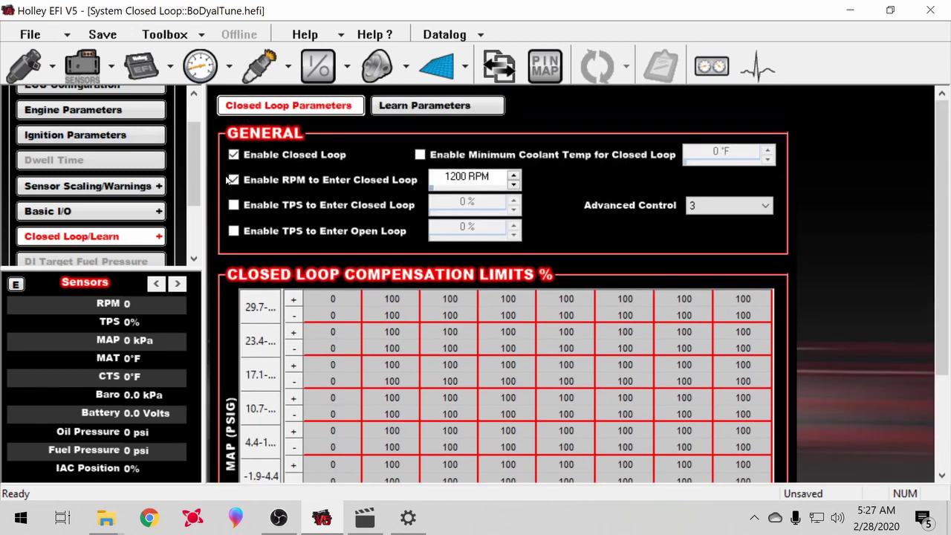
scroll(195, 149, "up", 2)
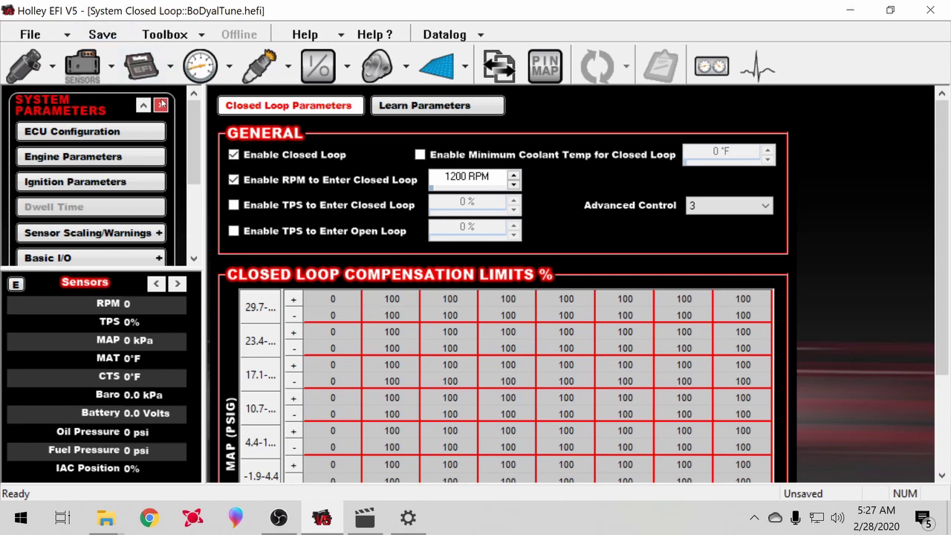
left_click_drag(191, 136, 203, 95)
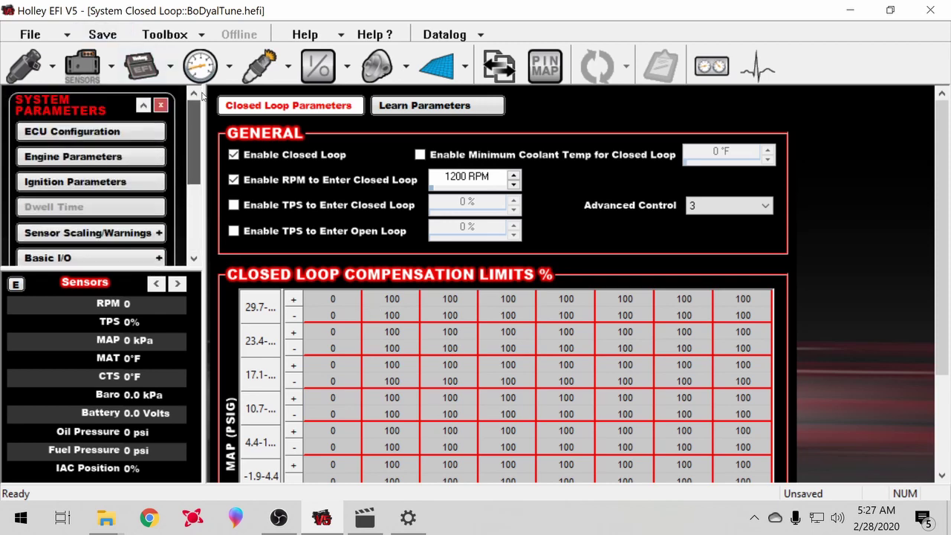
left_click(162, 105)
- Reopen Advanced 1D Table #2 to view the timing offset graph, −20.0° at 93.3–100% duty
left_click(439, 66)
left_click(140, 156)
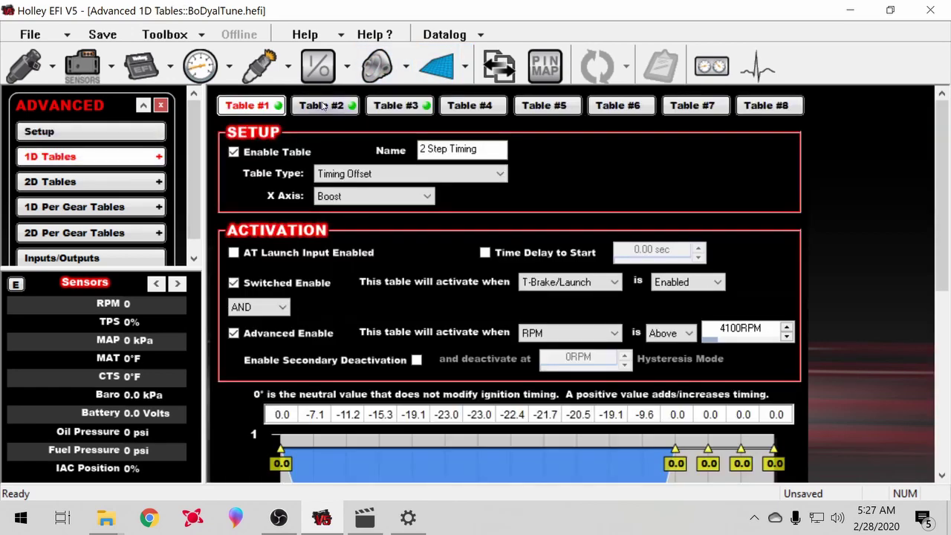
left_click(321, 105)
scroll(761, 184, "down", 1)
scroll(744, 180, "down", 4)
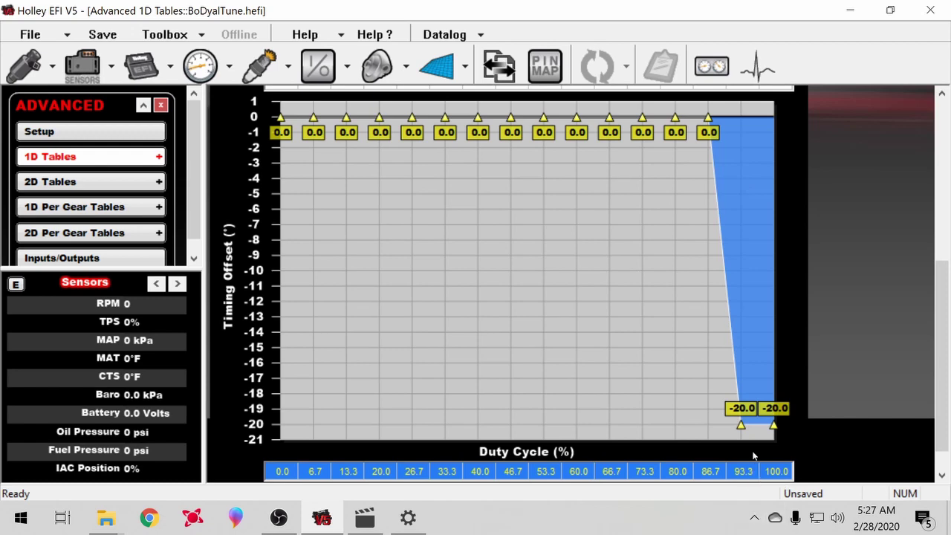
scroll(777, 471, "up", 2)
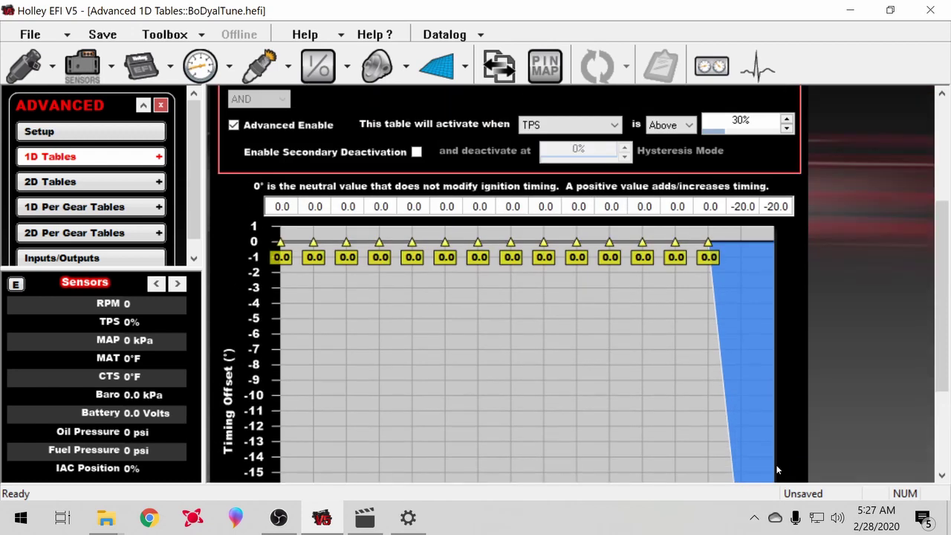
scroll(776, 471, "down", 2)
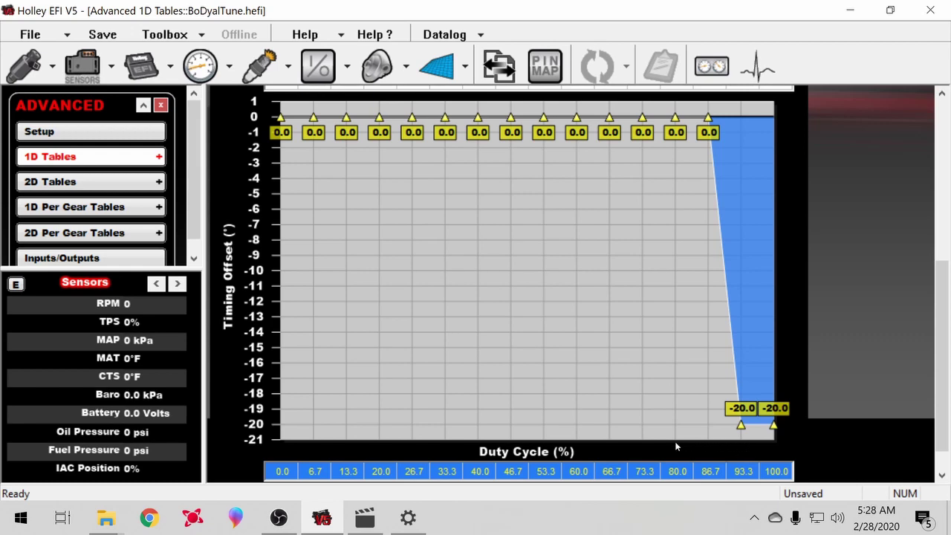
scroll(676, 446, "up", 10)
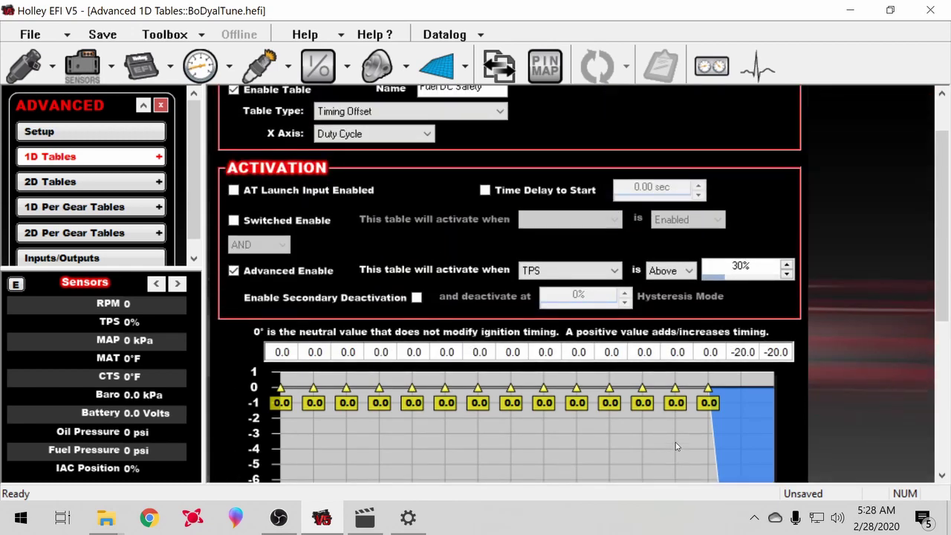
scroll(675, 446, "down", 10)
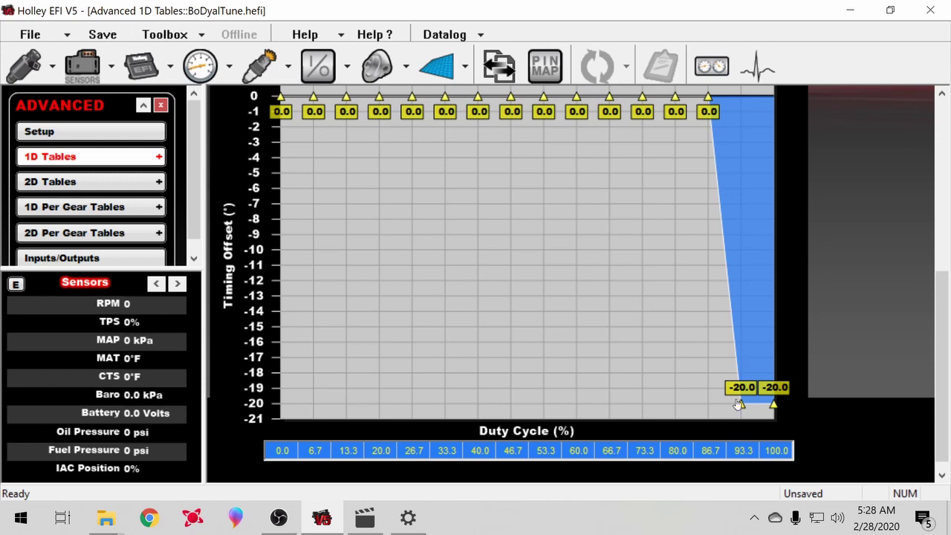
scroll(490, 297, "up", 3)
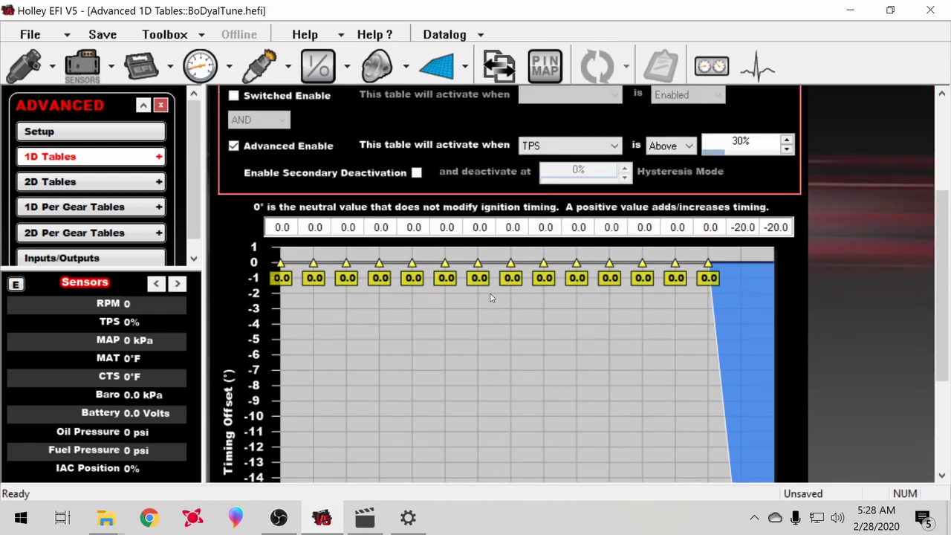
scroll(491, 297, "up", 3)
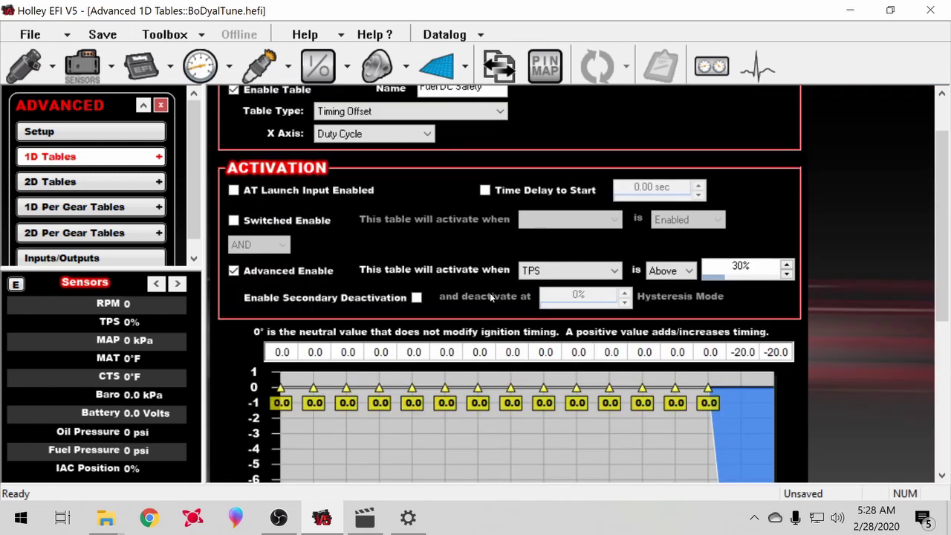
scroll(490, 298, "up", 2)
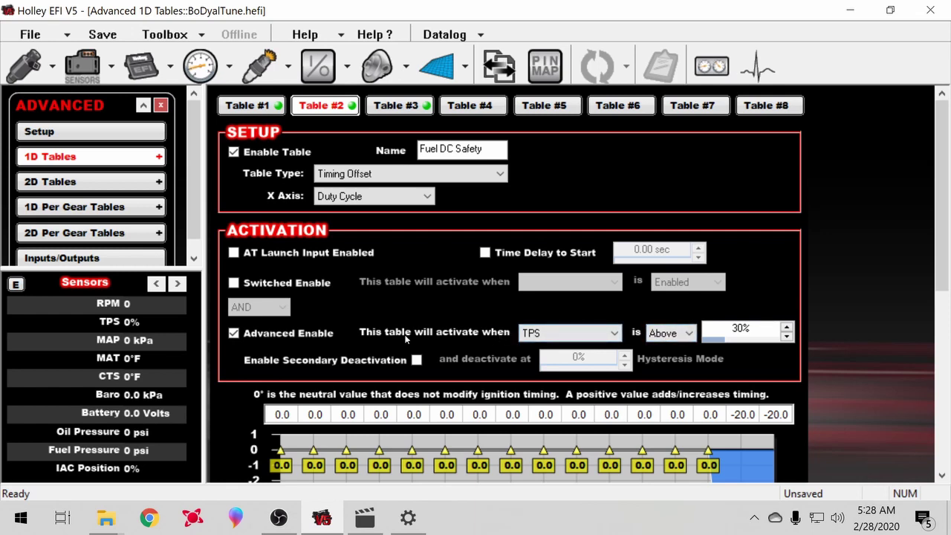
scroll(405, 332, "down", 5)
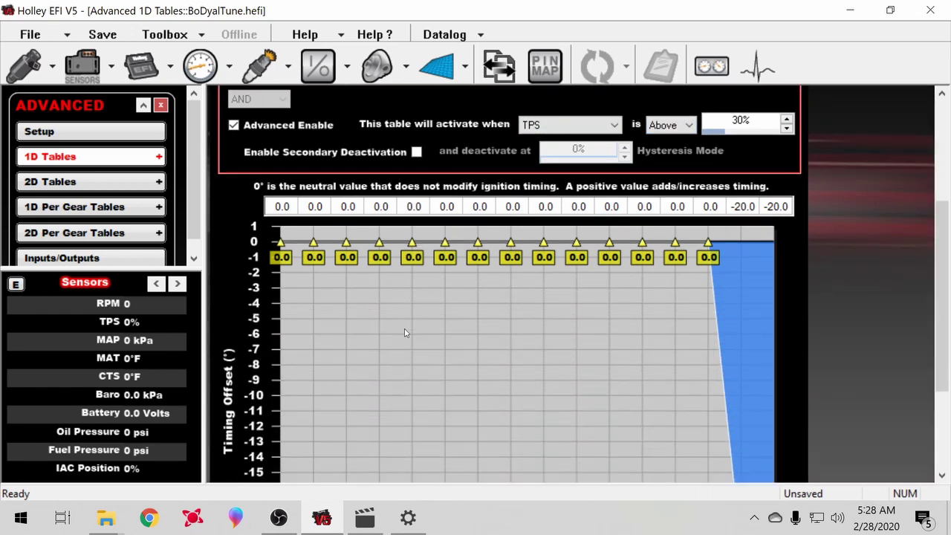
scroll(405, 332, "down", 4)
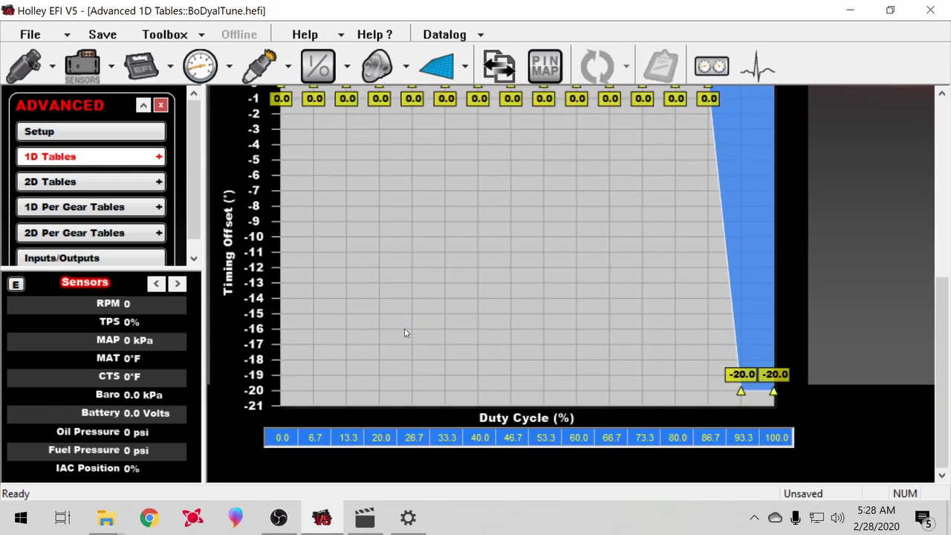
scroll(405, 333, "up", 3)
scroll(405, 332, "up", 6)
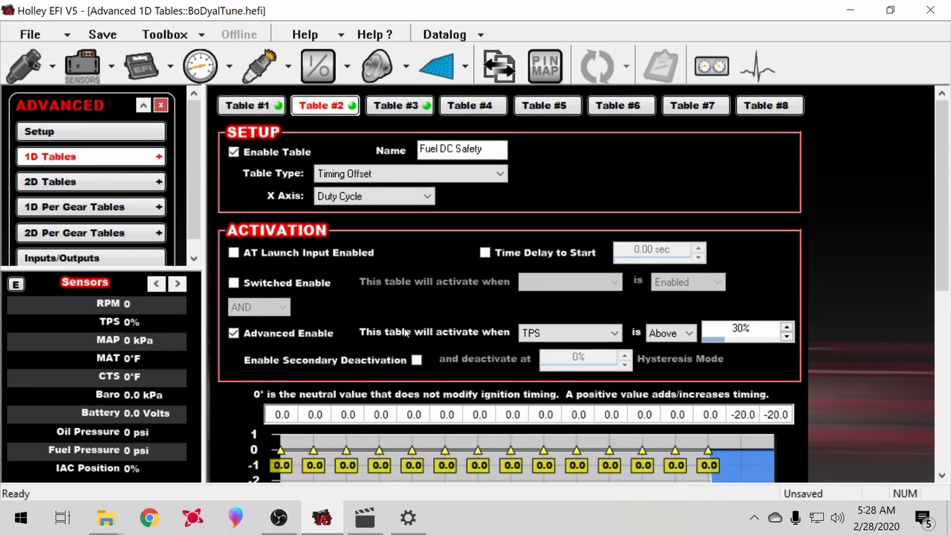